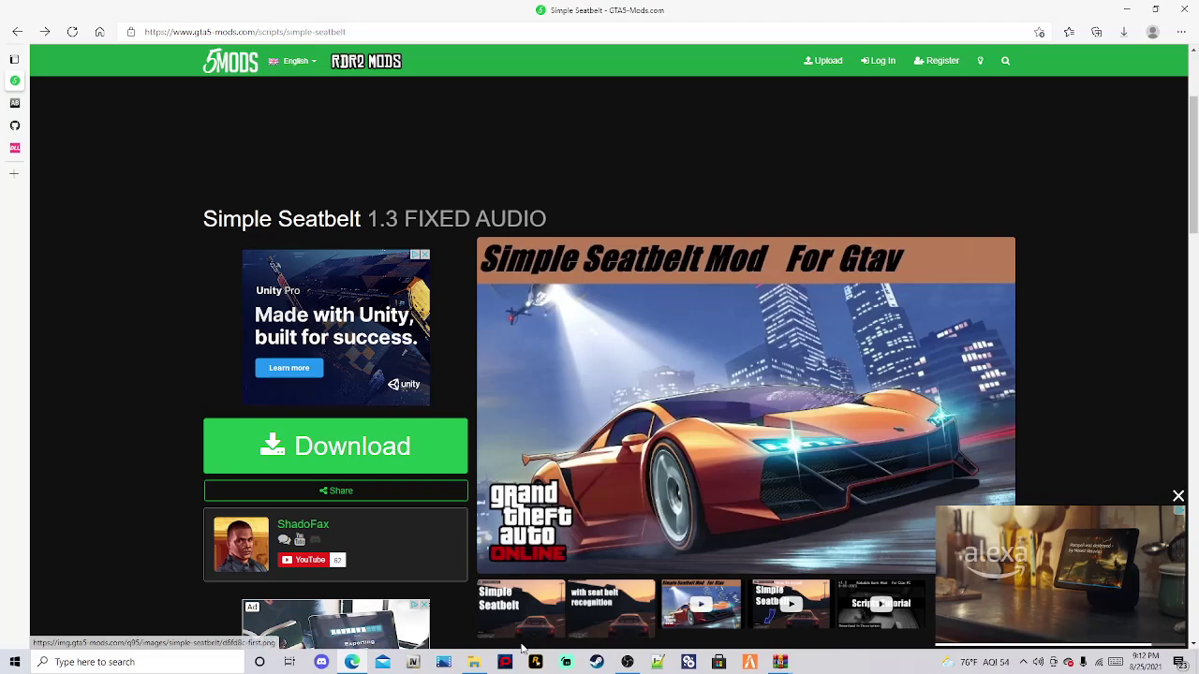
Scroll down the Simple Seatbelt 1.3 FIXED AUDIO mod page
{"action": "scroll", "coordinate": [394, 520], "scroll_direction": "down", "scroll_amount": 2}
Scroll back up and use the green Download button to reach the Simple Seatbelt download page
{"action": "scroll", "coordinate": [437, 534], "scroll_direction": "up", "scroll_amount": 1}
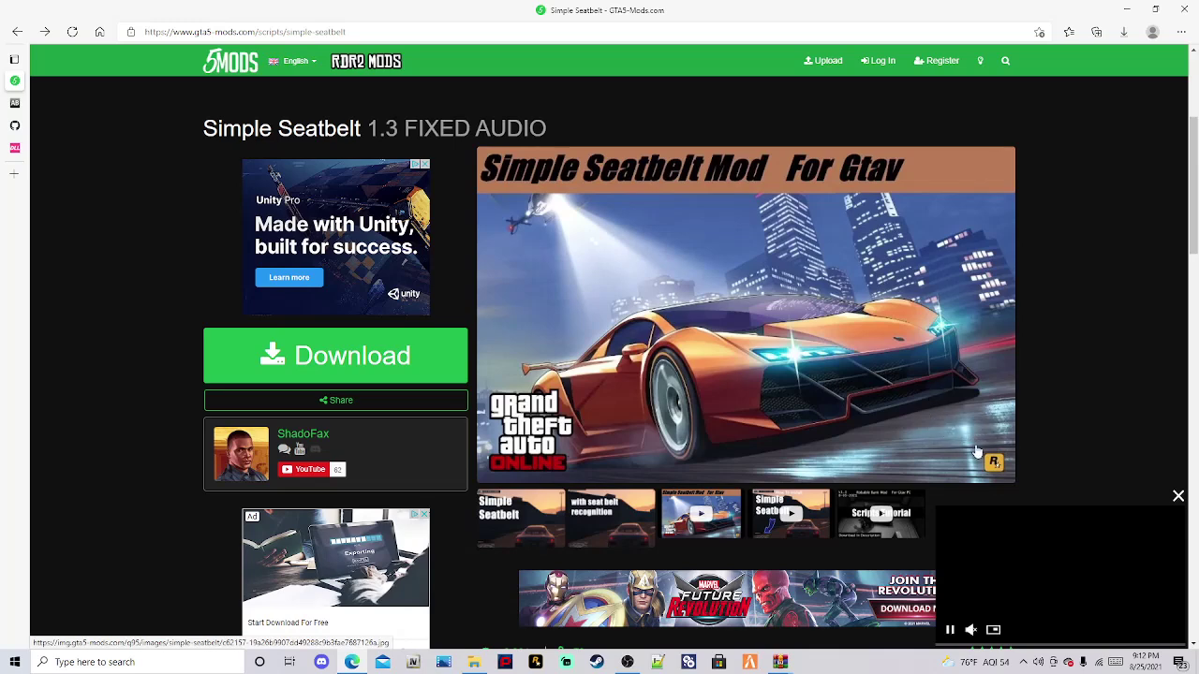
{"action": "left_click", "coordinate": [339, 373]}
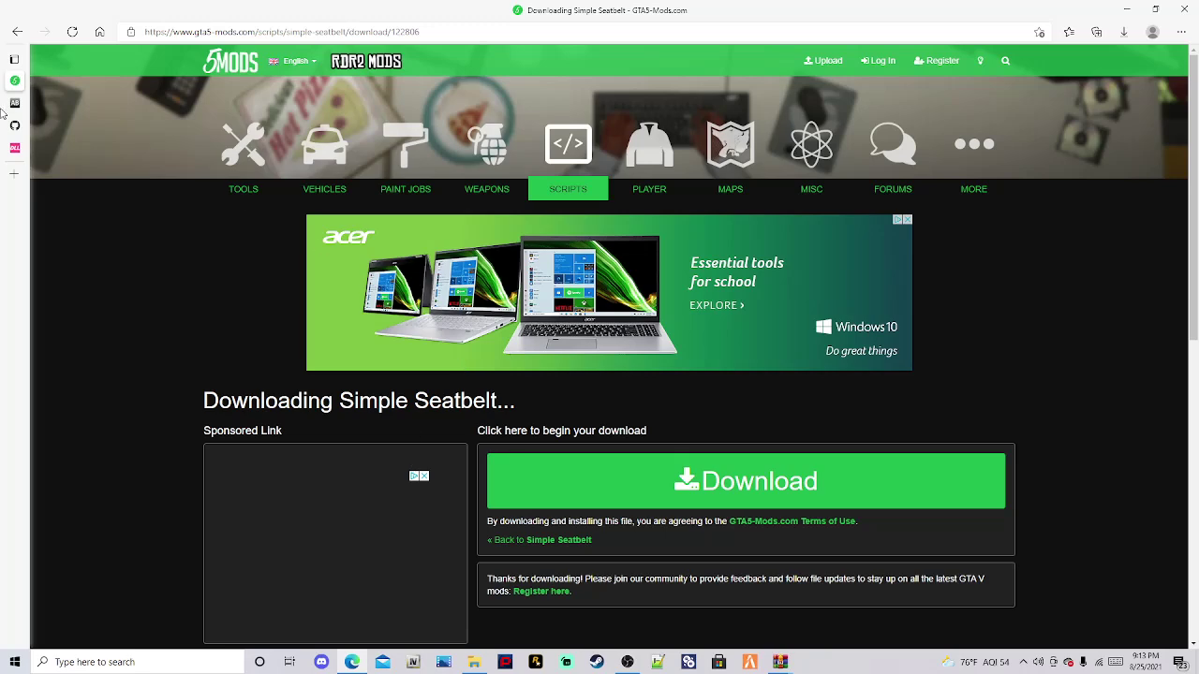
{"action": "mouse_move", "coordinate": [36, 103]}
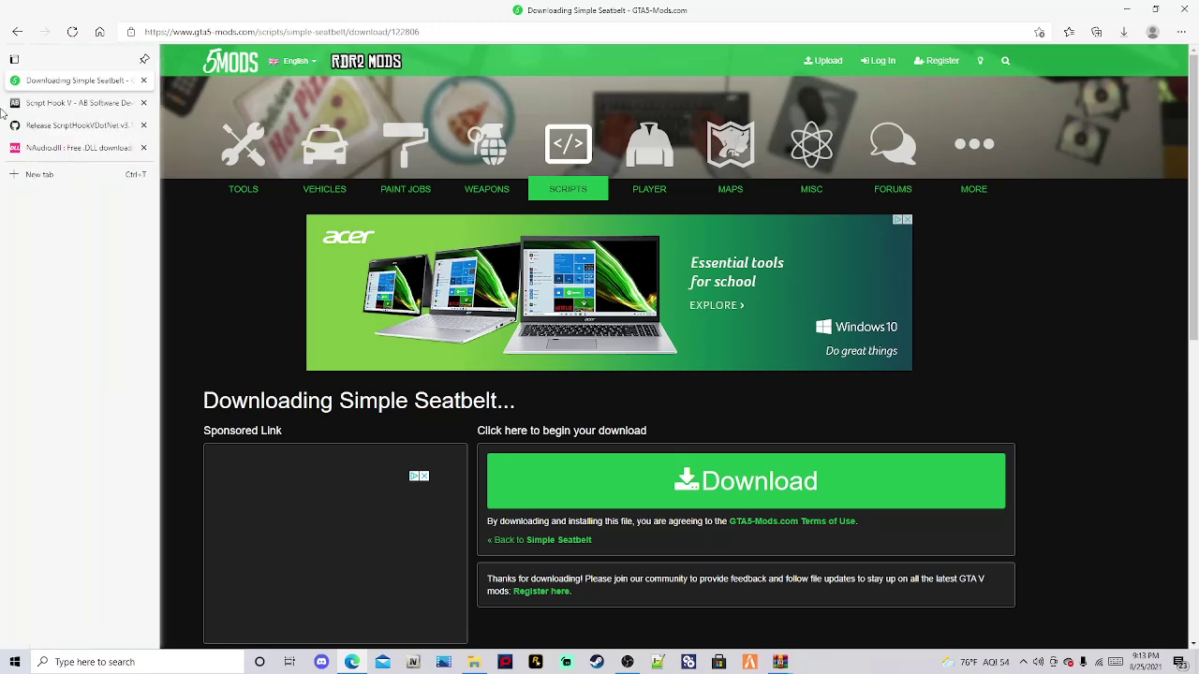
Switch to the Script Hook V tab and scroll to the top of its page
{"action": "left_click", "coordinate": [97, 108]}
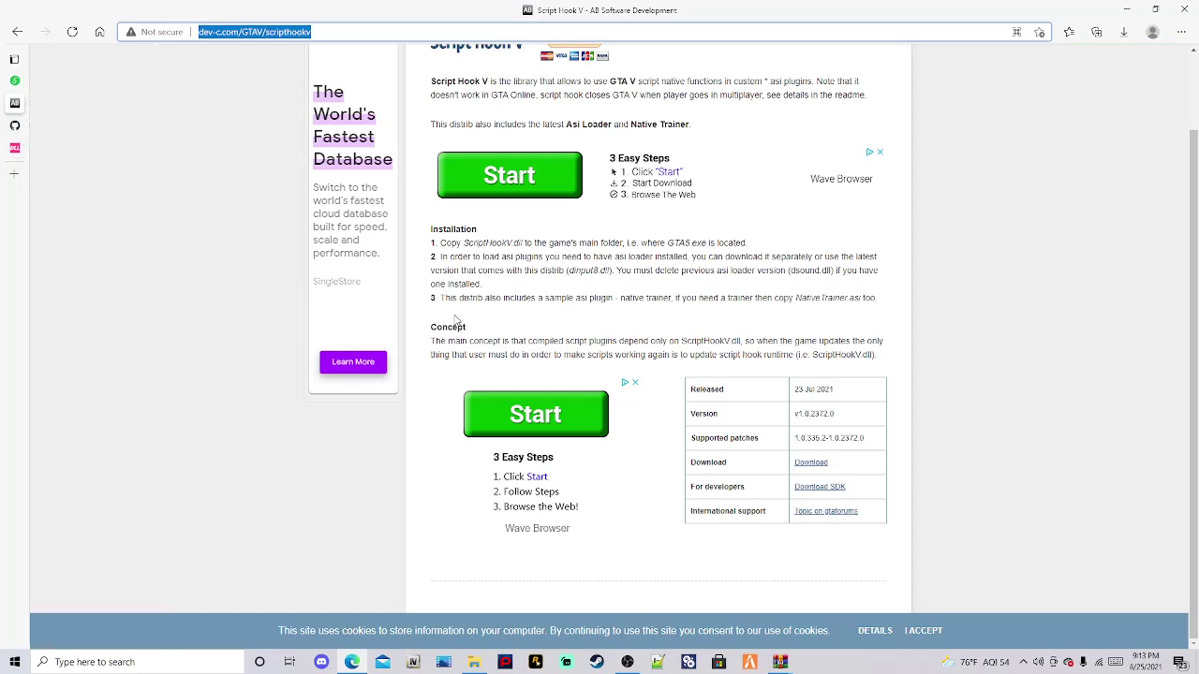
{"action": "scroll", "coordinate": [463, 326], "scroll_direction": "up", "scroll_amount": 1}
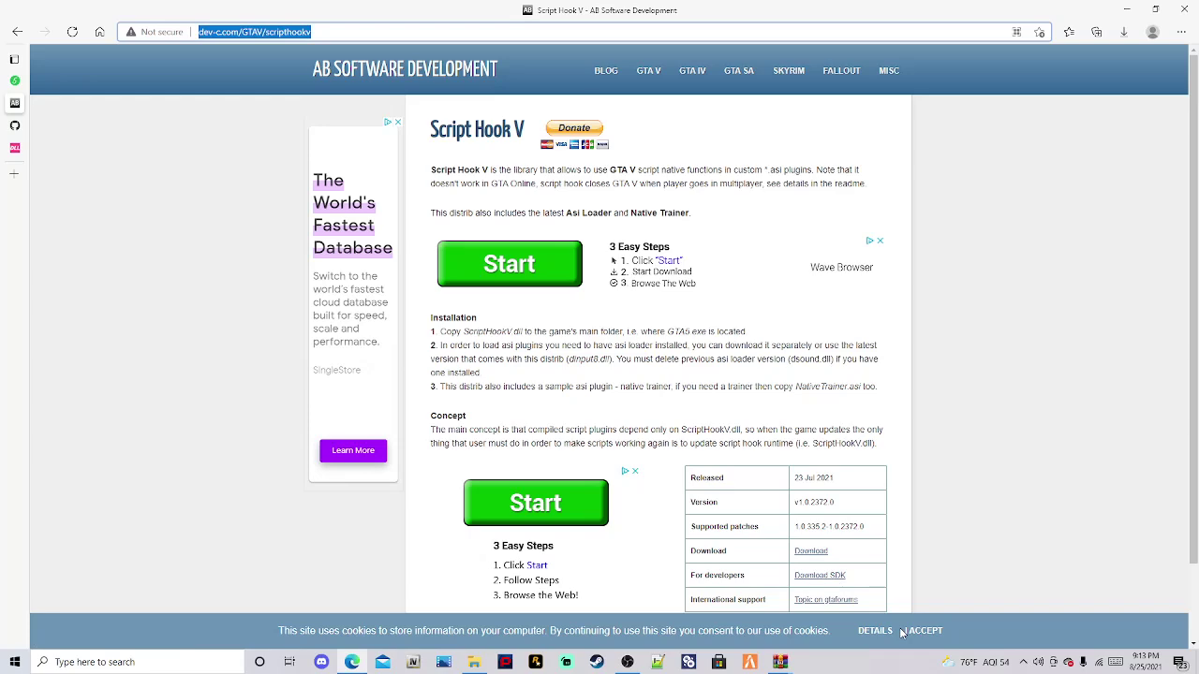
{"action": "mouse_move", "coordinate": [41, 160]}
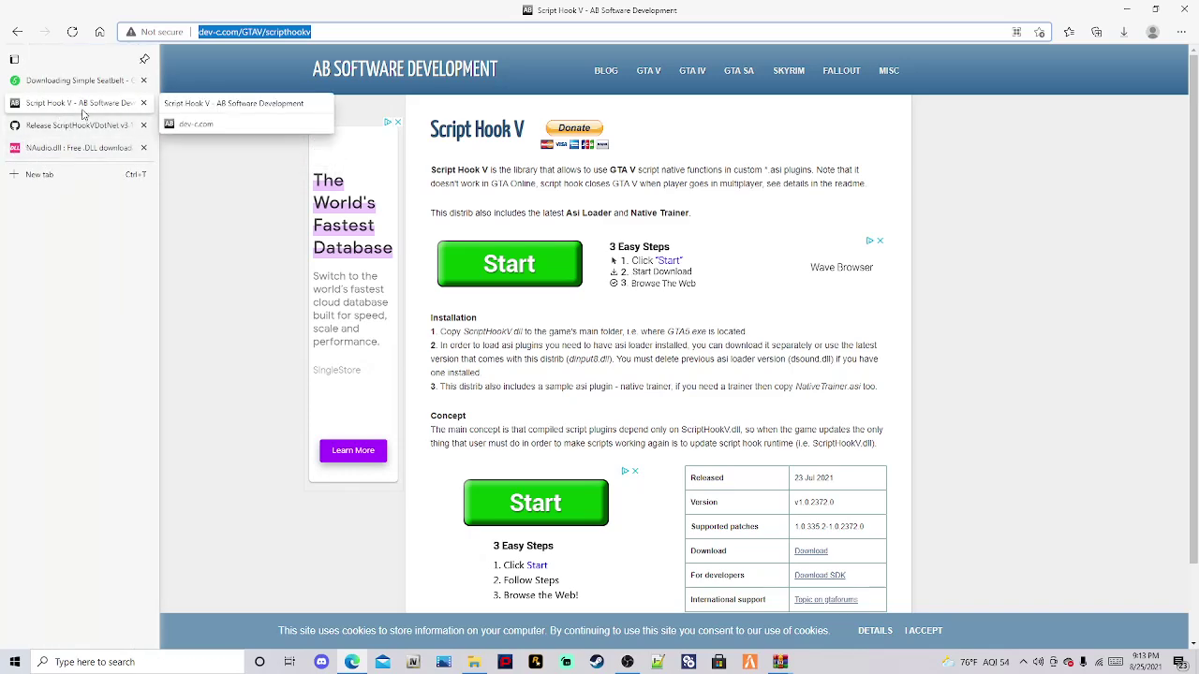
Switch to the ScriptHookVDotNet v3.1.0 release tab and scroll through its Assets
{"action": "left_click", "coordinate": [77, 131]}
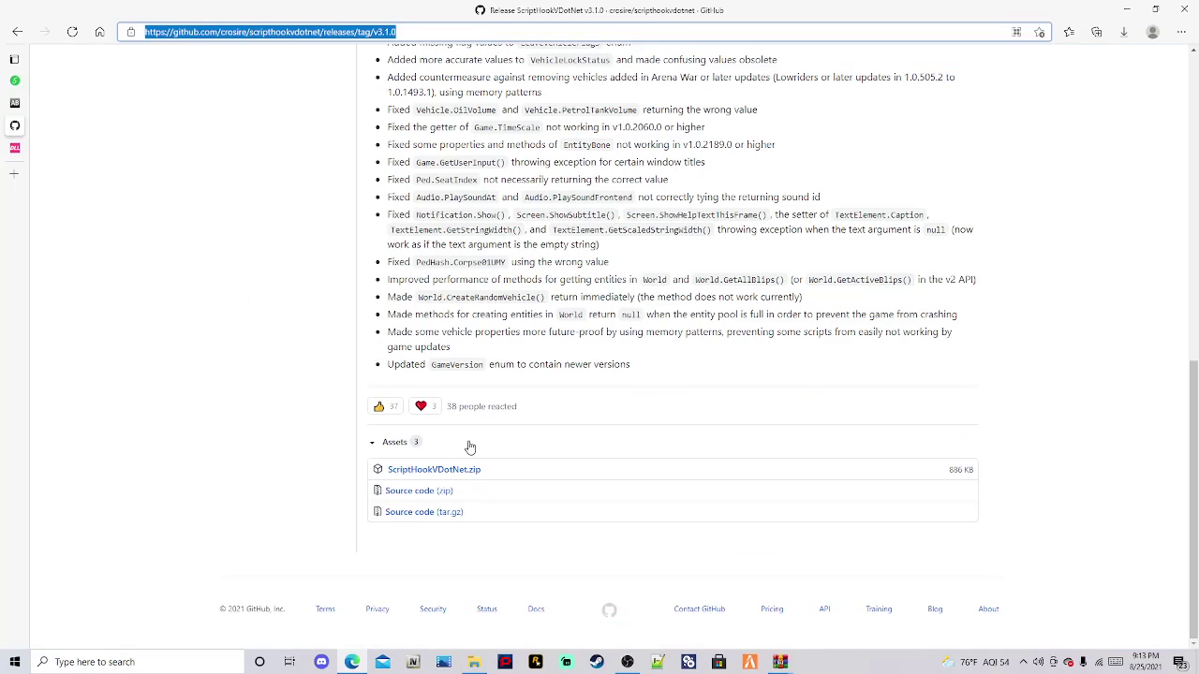
{"action": "scroll", "coordinate": [459, 459], "scroll_direction": "up", "scroll_amount": 1}
{"action": "scroll", "coordinate": [459, 458], "scroll_direction": "down", "scroll_amount": 1}
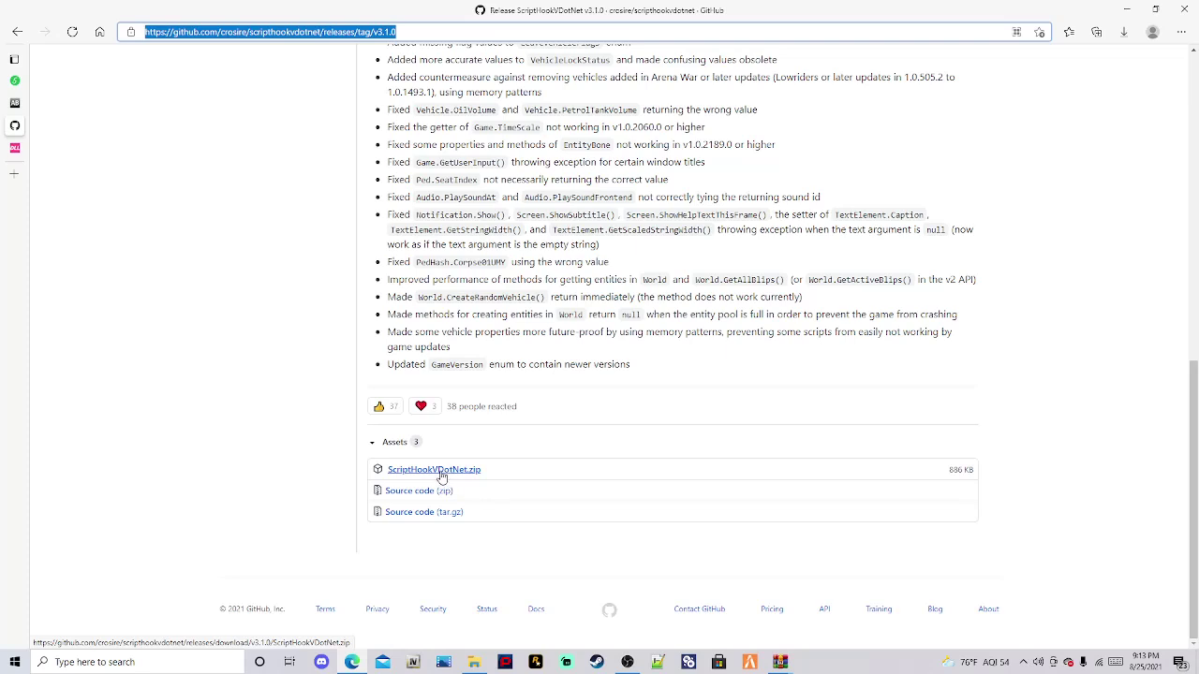
Switch to the NAudio.dll tab on DLLme
{"action": "mouse_move", "coordinate": [16, 152]}
{"action": "left_click", "coordinate": [16, 150]}
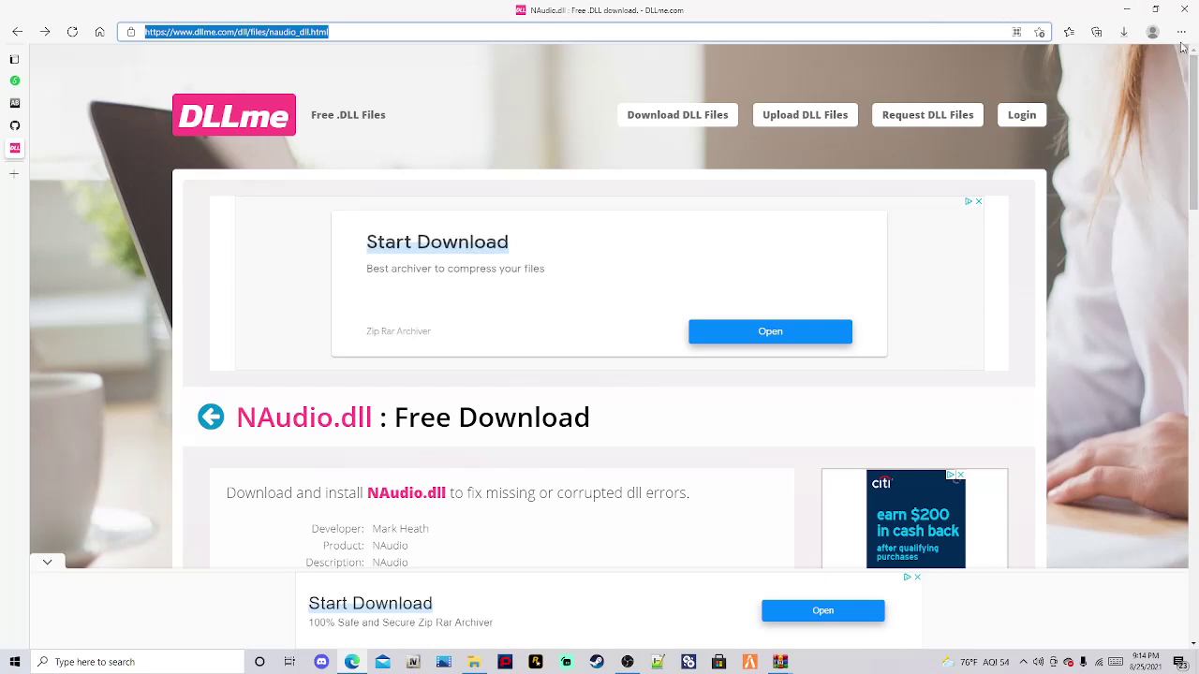
Minimize Edge, restore the Grand Theft Auto V folder, and bring up the Simple Seatbelt archive
{"action": "left_click", "coordinate": [1129, 9]}
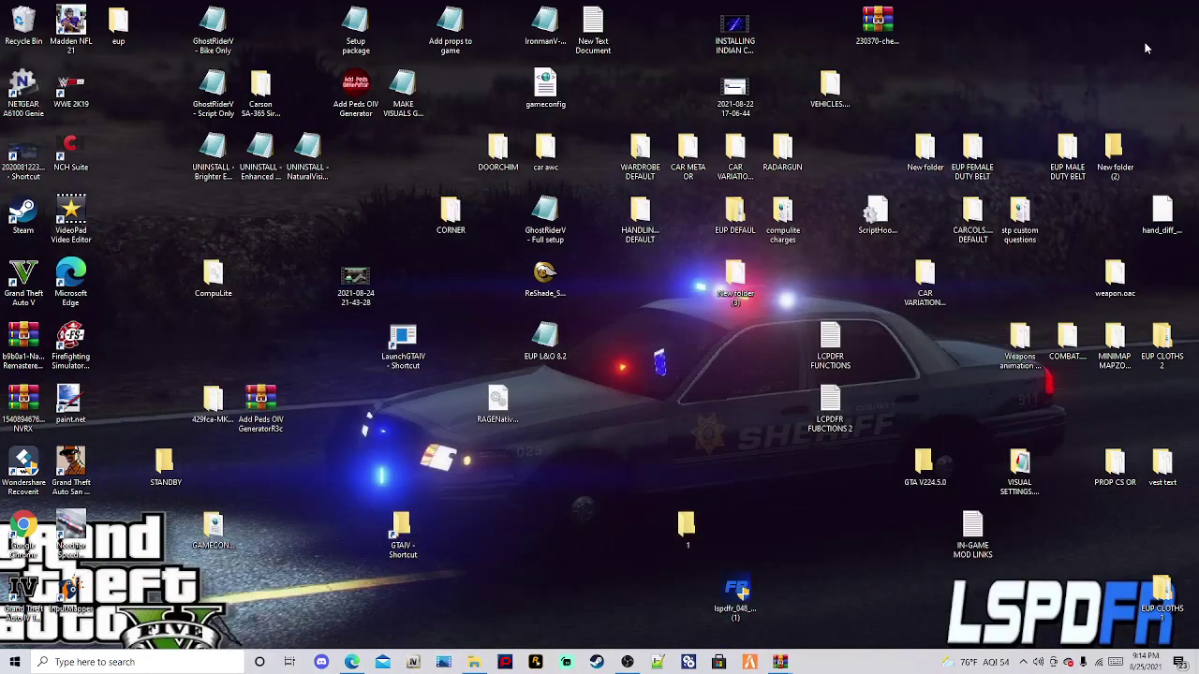
{"action": "left_click", "coordinate": [475, 664]}
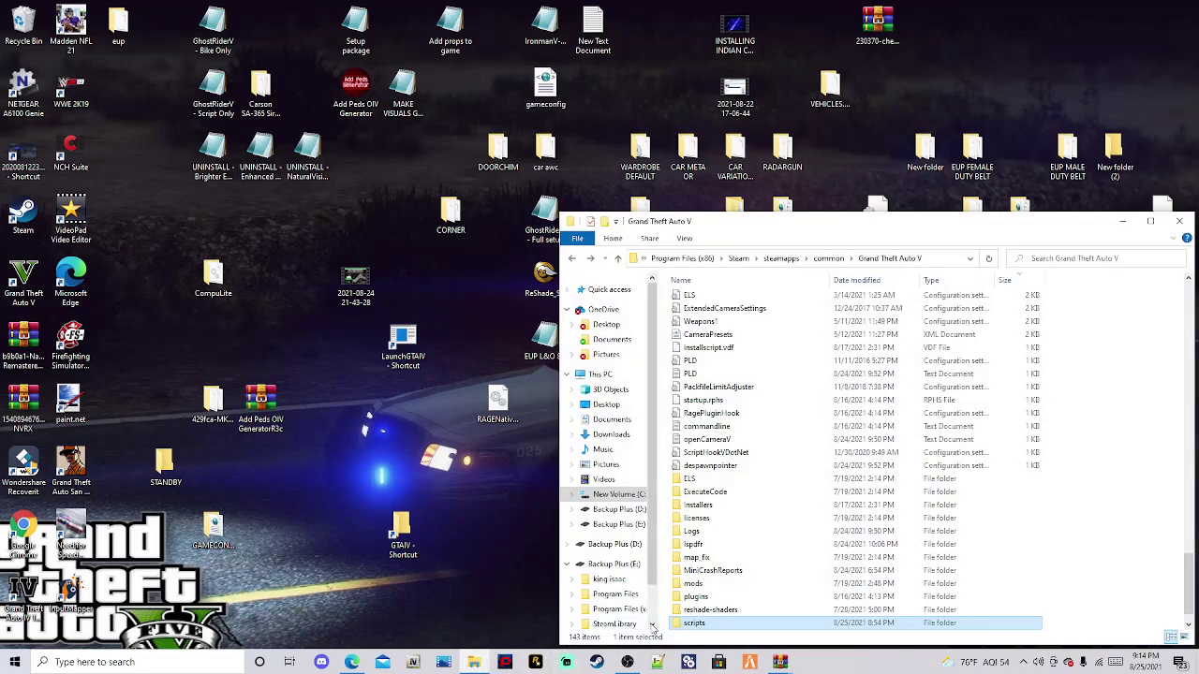
{"action": "scroll", "coordinate": [730, 473], "scroll_direction": "down", "scroll_amount": 1}
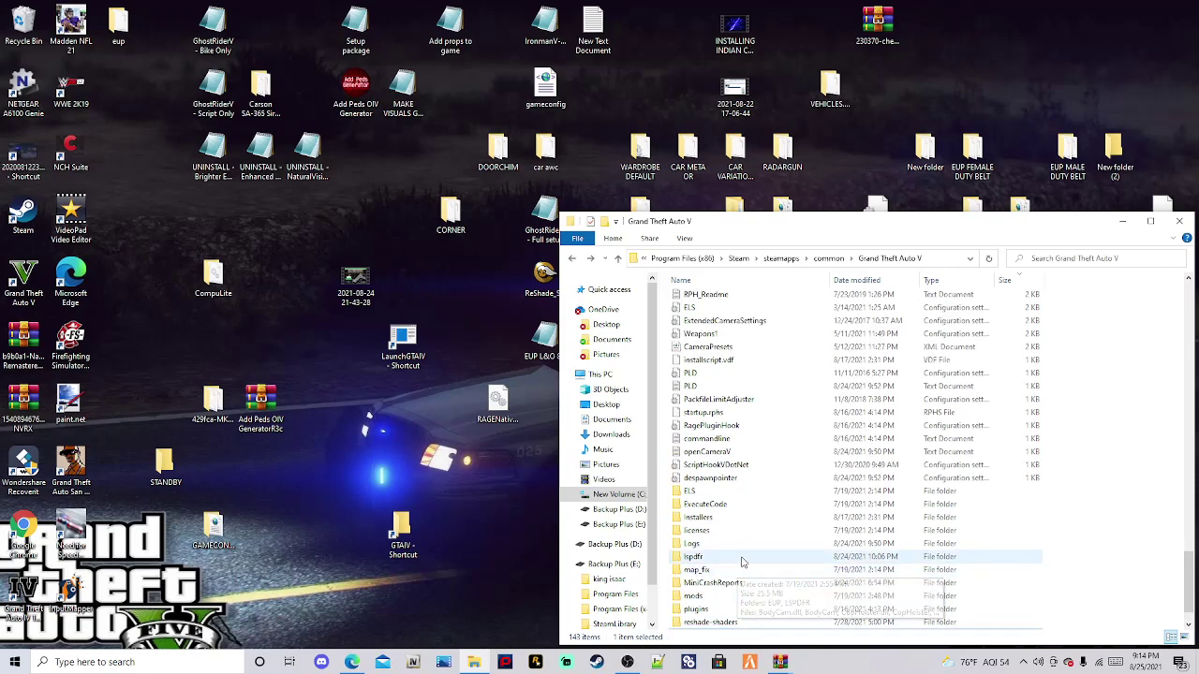
{"action": "scroll", "coordinate": [742, 576], "scroll_direction": "up", "scroll_amount": 2}
{"action": "scroll", "coordinate": [750, 582], "scroll_direction": "up", "scroll_amount": 1}
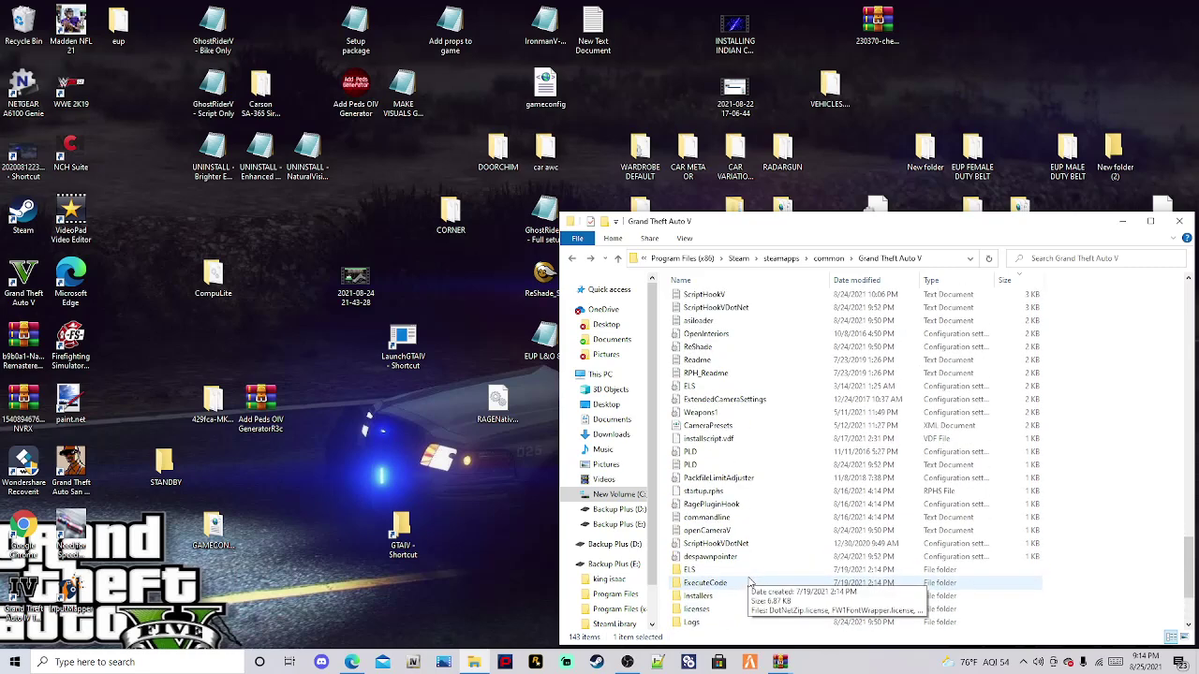
{"action": "scroll", "coordinate": [762, 596], "scroll_direction": "down", "scroll_amount": 1}
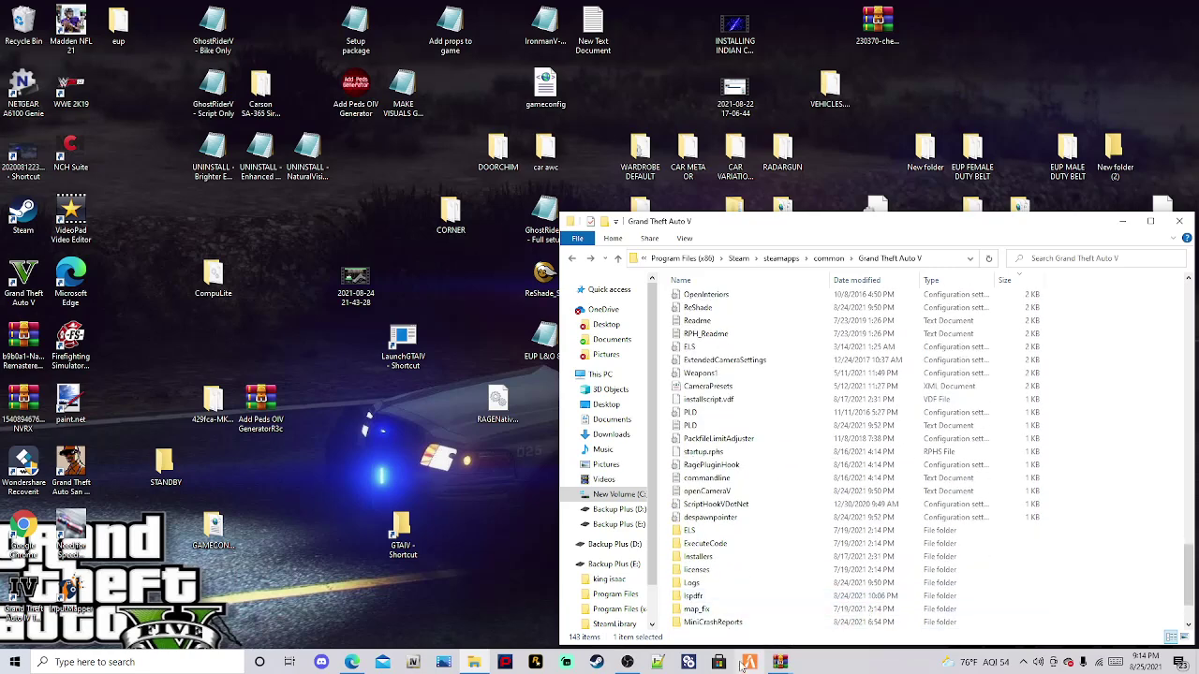
{"action": "mouse_move", "coordinate": [781, 664]}
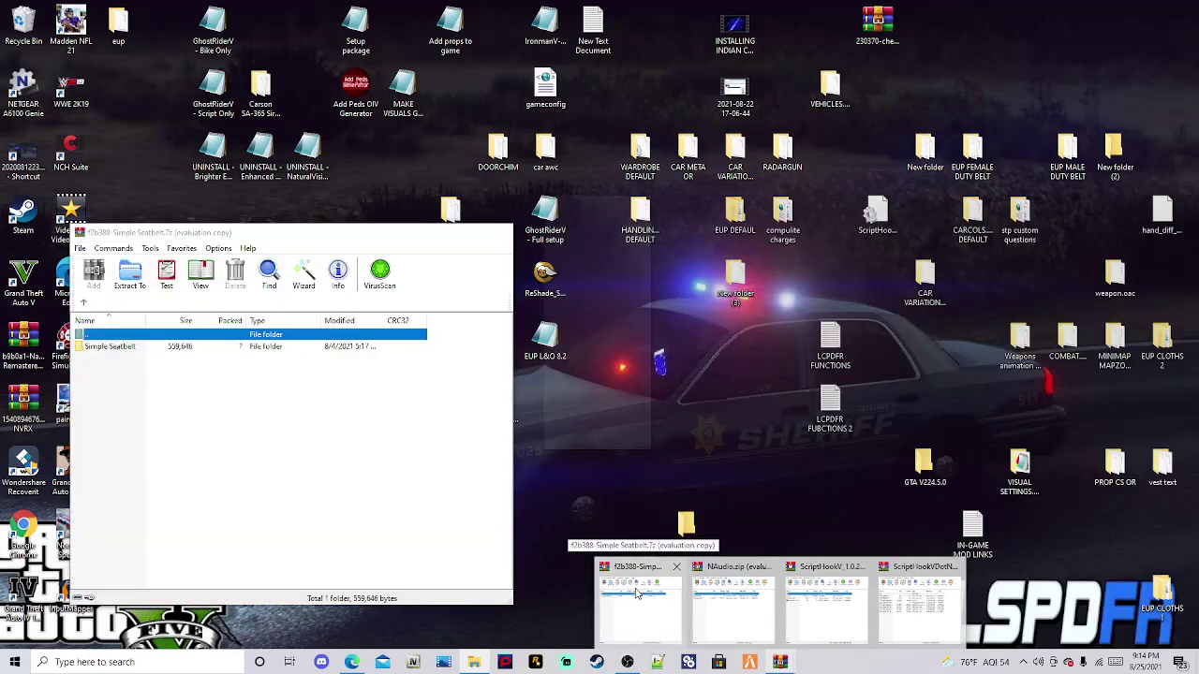
{"action": "left_click", "coordinate": [637, 592]}
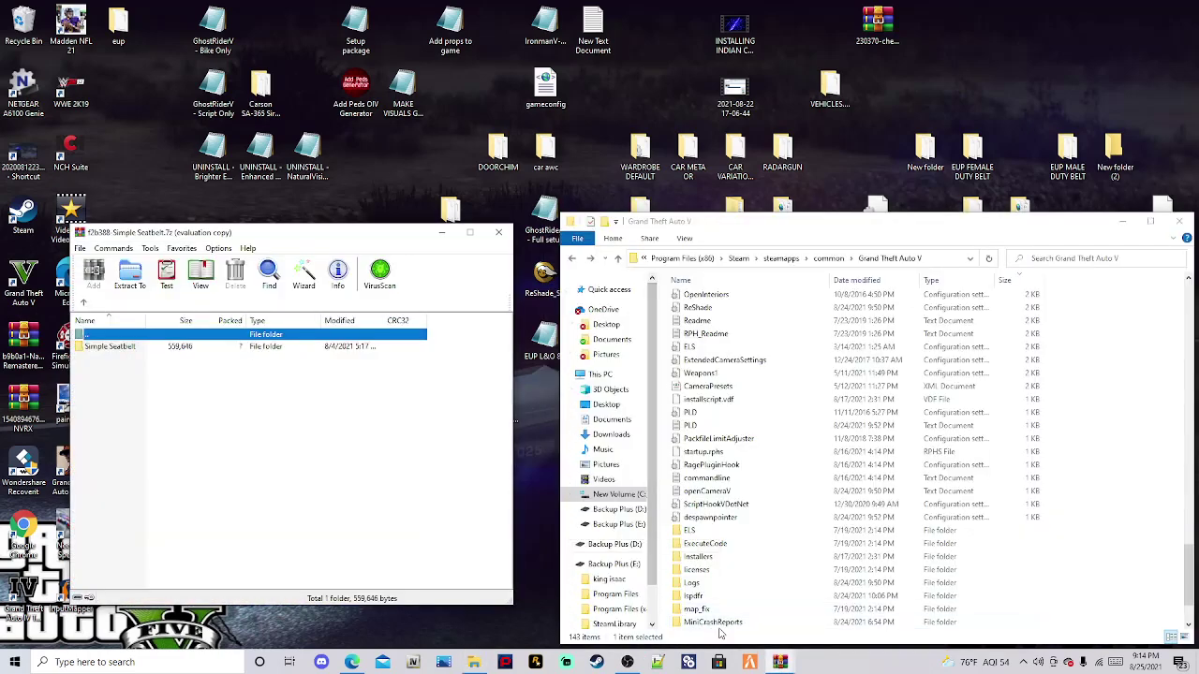
Scroll the Grand Theft Auto V folder down to the scripts folder
{"action": "scroll", "coordinate": [723, 573], "scroll_direction": "down", "scroll_amount": 1}
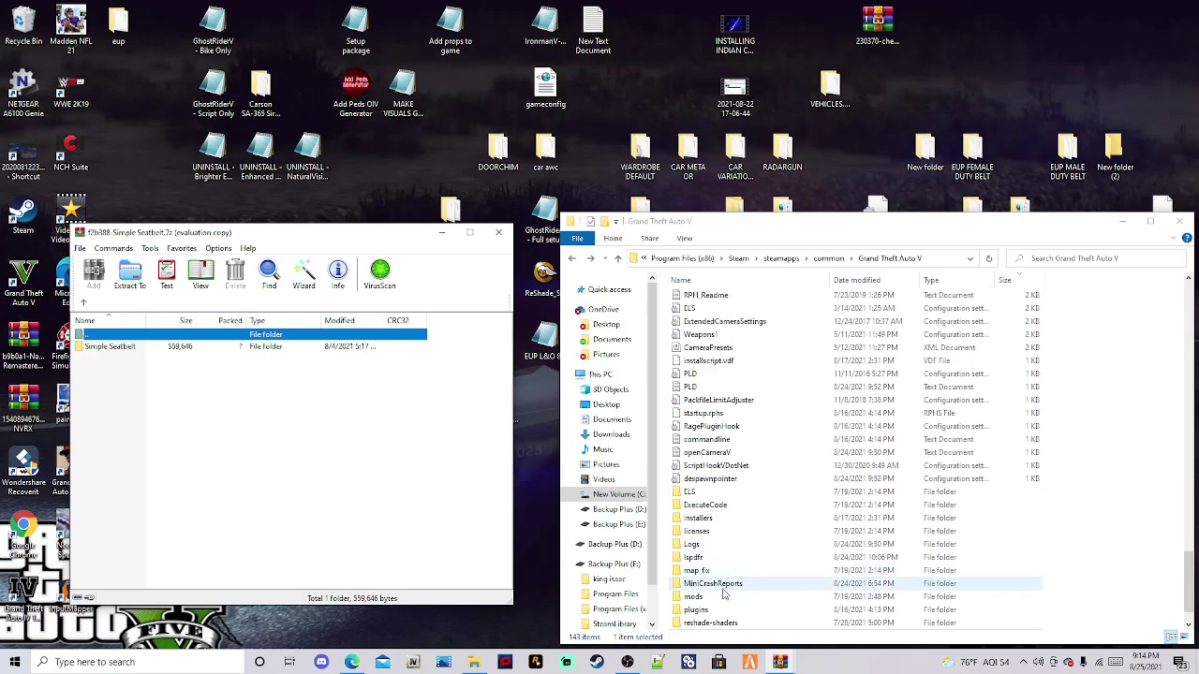
{"action": "scroll", "coordinate": [738, 606], "scroll_direction": "down", "scroll_amount": 1}
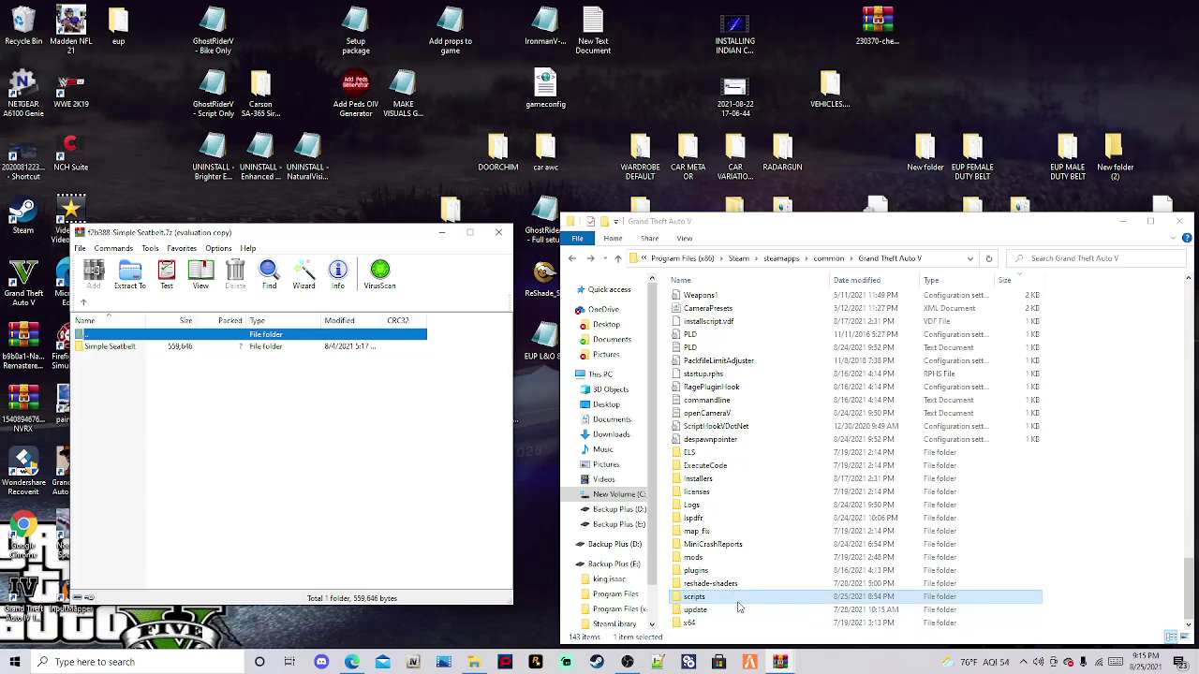
Create a new folder on the desktop and name it 'scripts'
{"action": "right_click", "coordinate": [654, 54]}
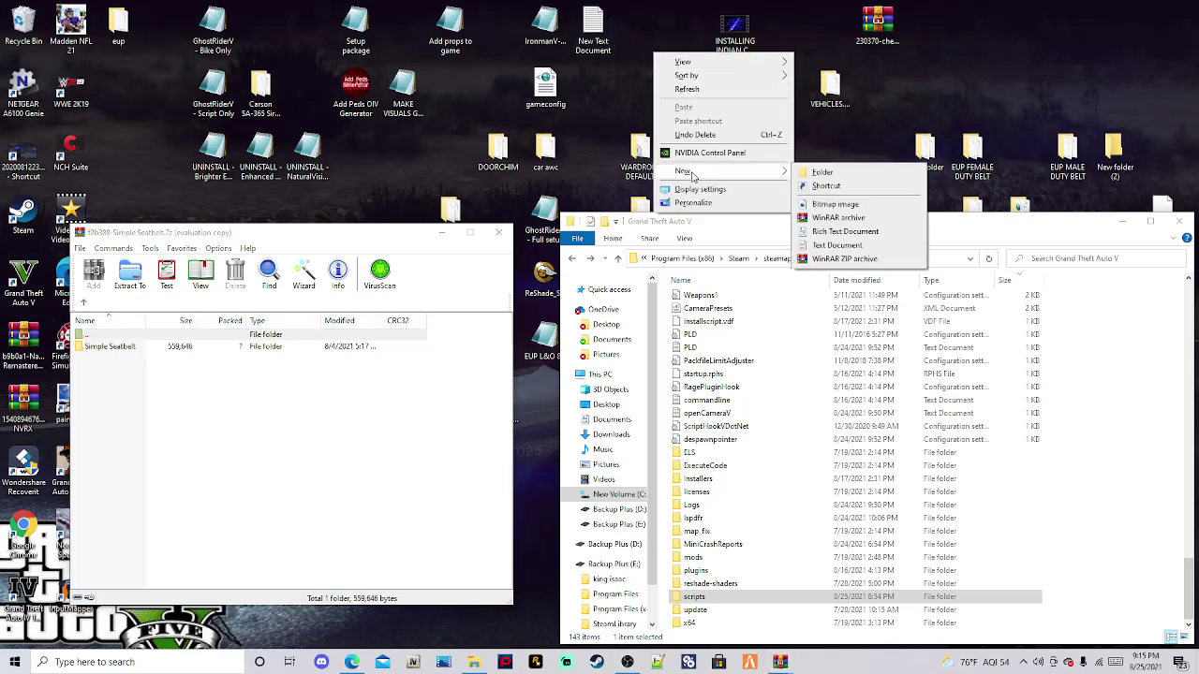
{"action": "mouse_move", "coordinate": [763, 178]}
{"action": "left_click", "coordinate": [817, 171]}
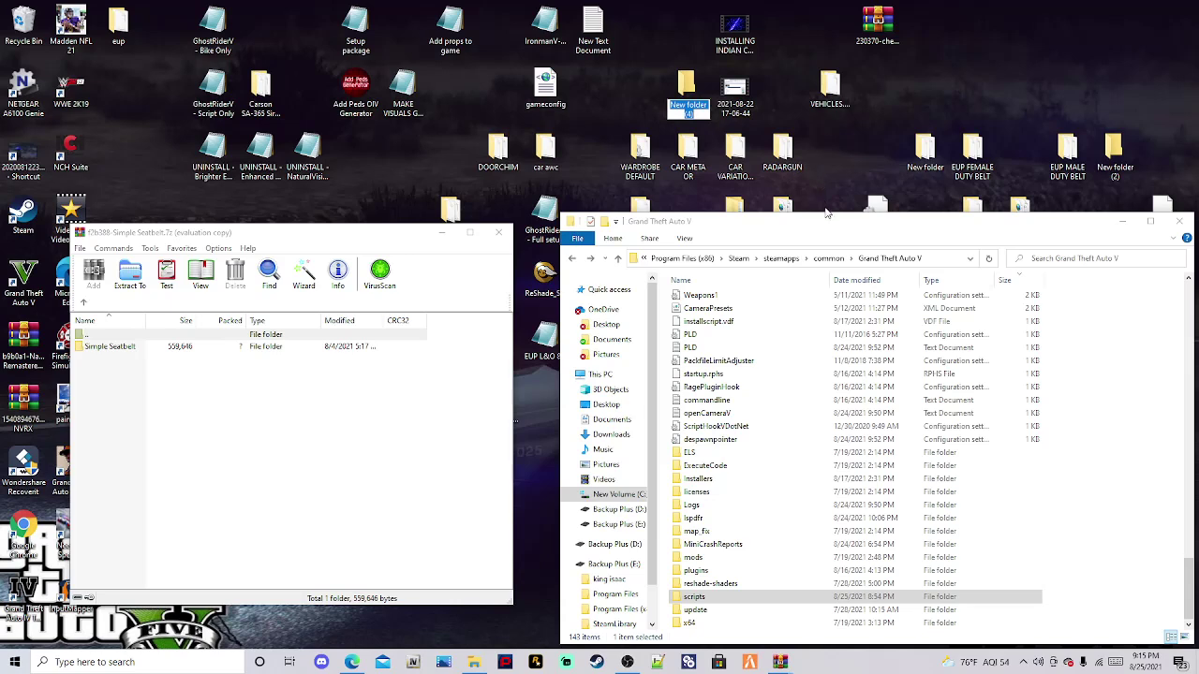
{"action": "key", "text": "BackSpace"}
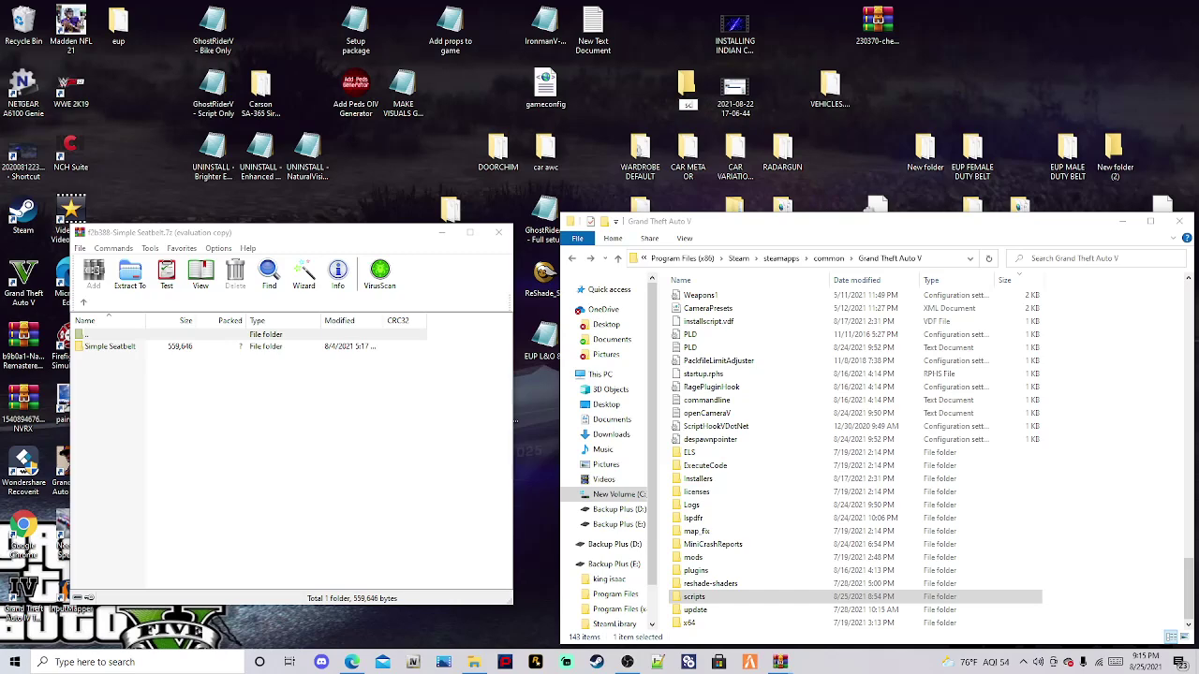
{"action": "type", "text": "pts"}
{"action": "key", "text": "Return"}
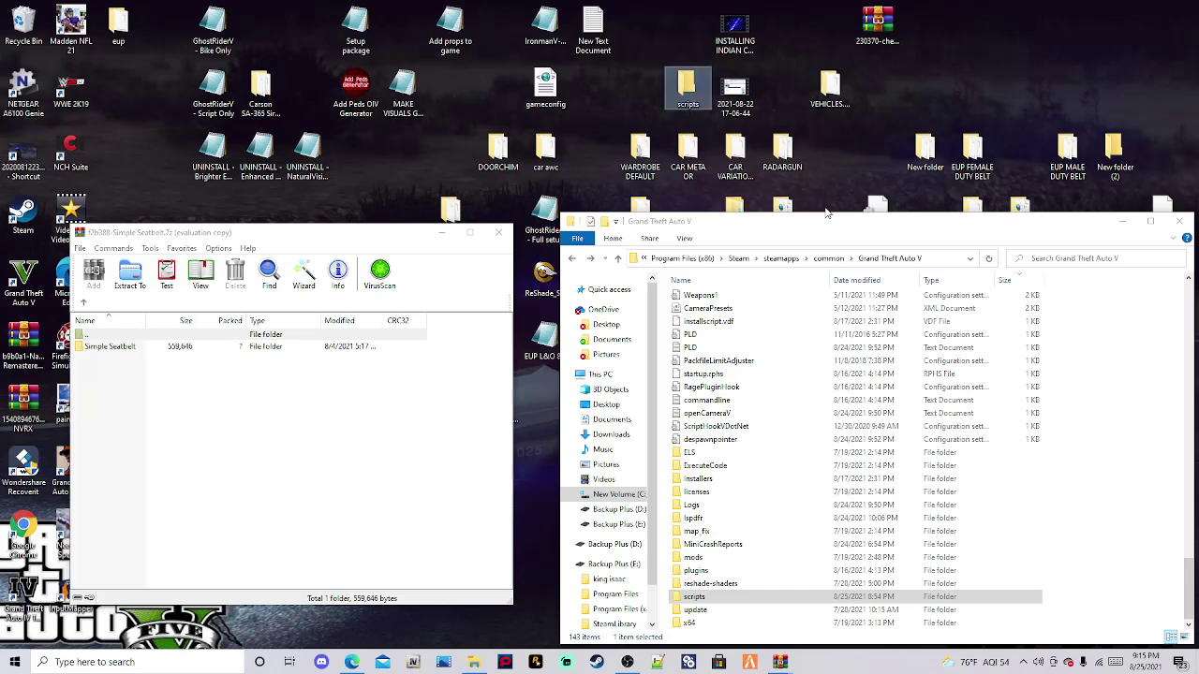
Open the game's scripts folder, and in the archive open Simple Seatbelt > files, selecting SimpleSeatbelt.ini
{"action": "left_click", "coordinate": [694, 602]}
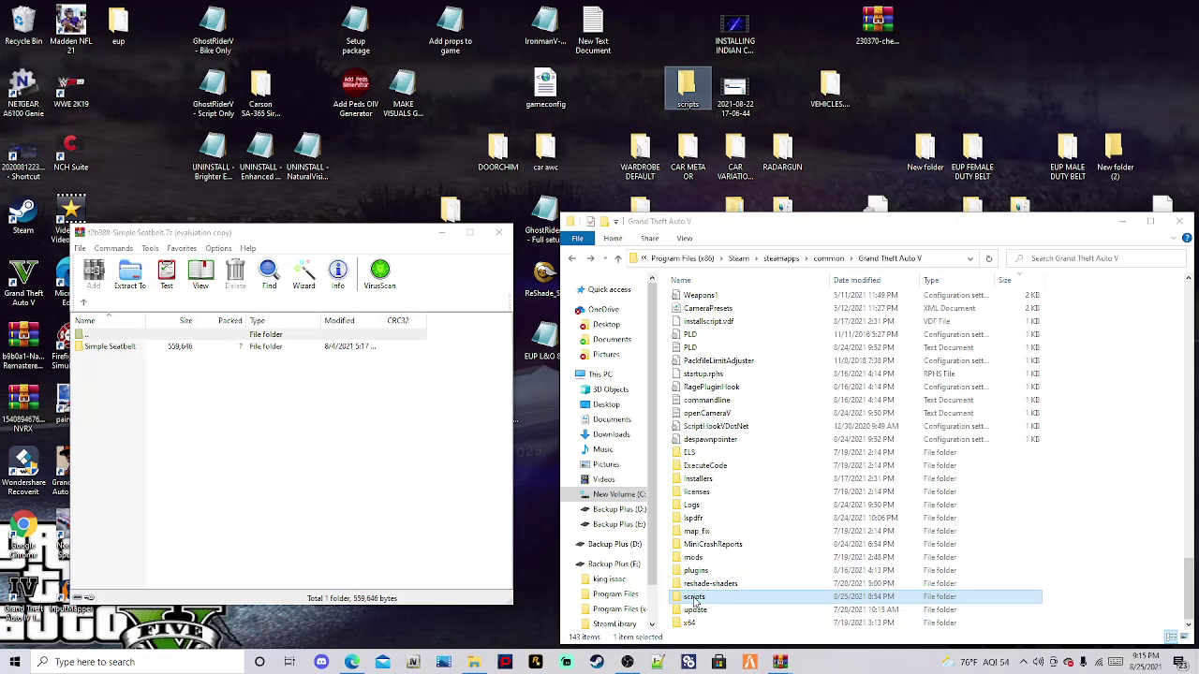
{"action": "double_click", "coordinate": [694, 601]}
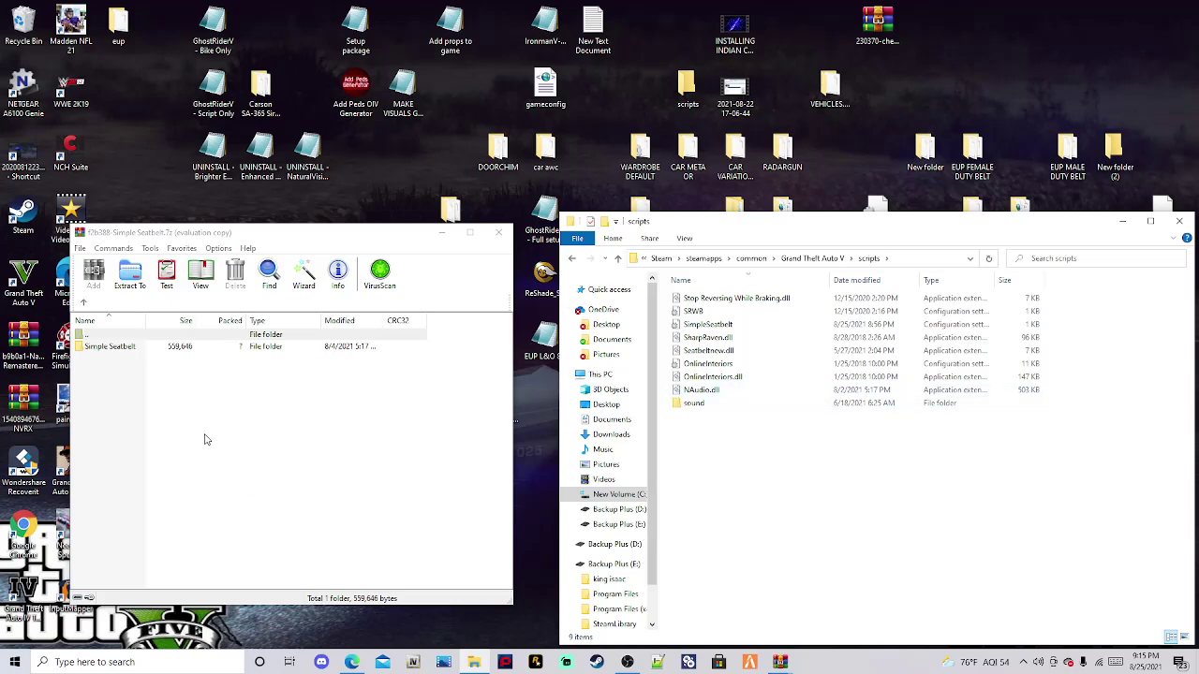
{"action": "left_click", "coordinate": [111, 349]}
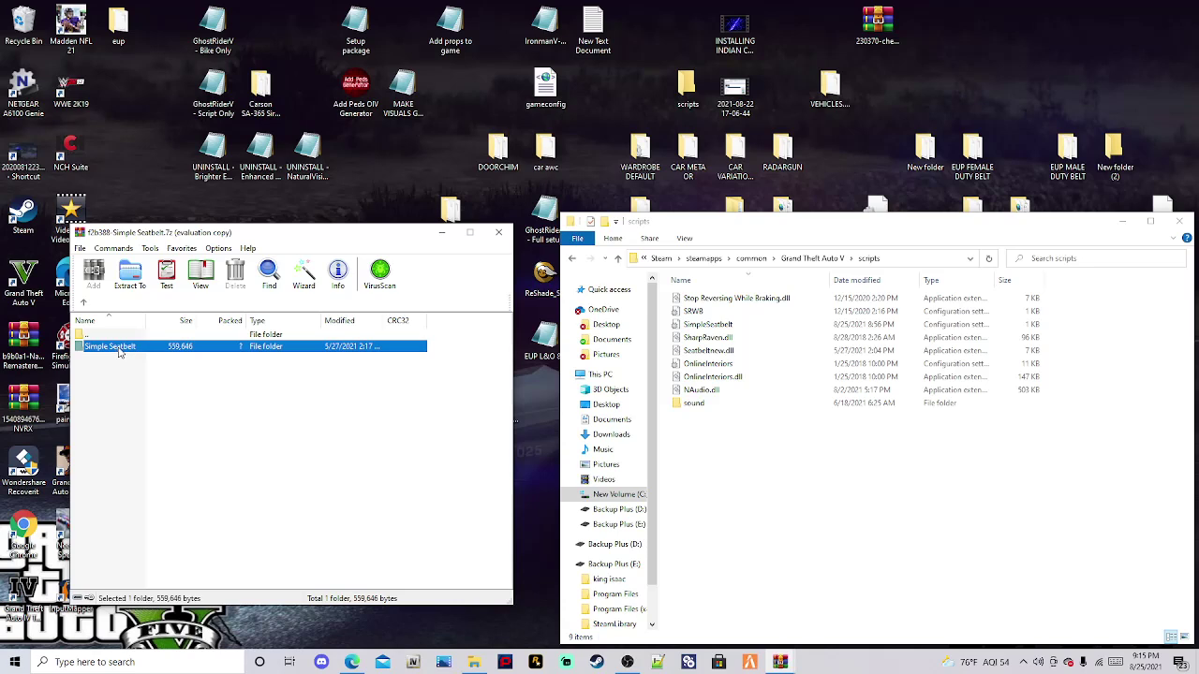
{"action": "double_click", "coordinate": [120, 351]}
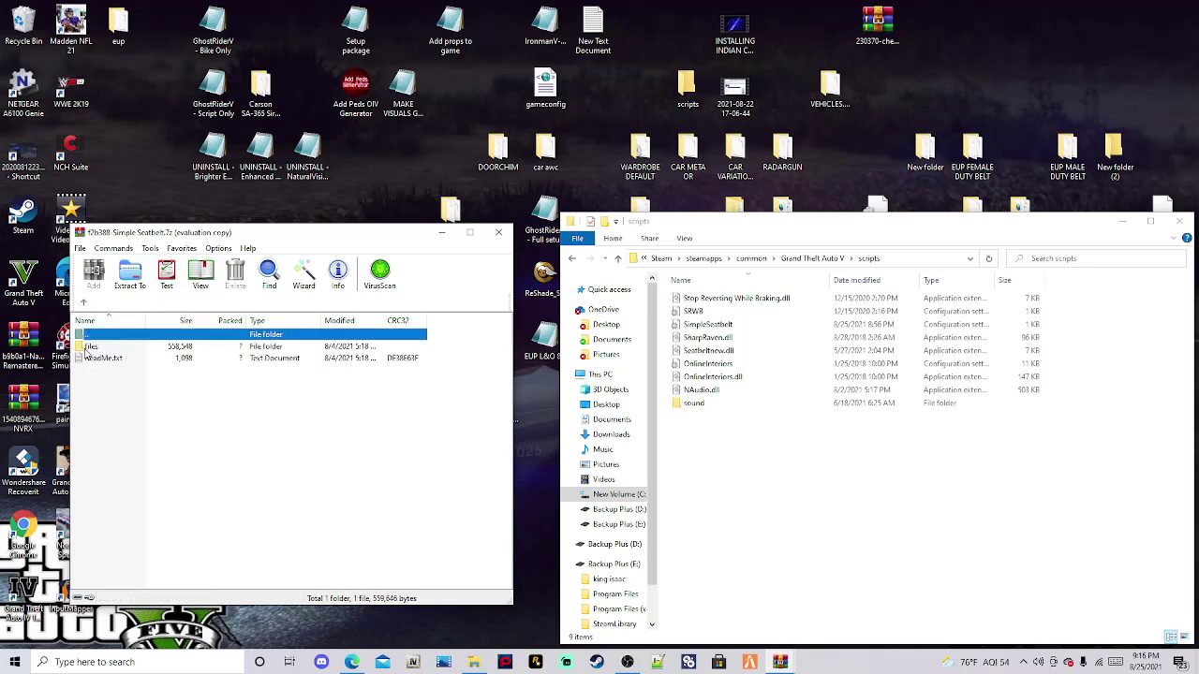
{"action": "double_click", "coordinate": [86, 346]}
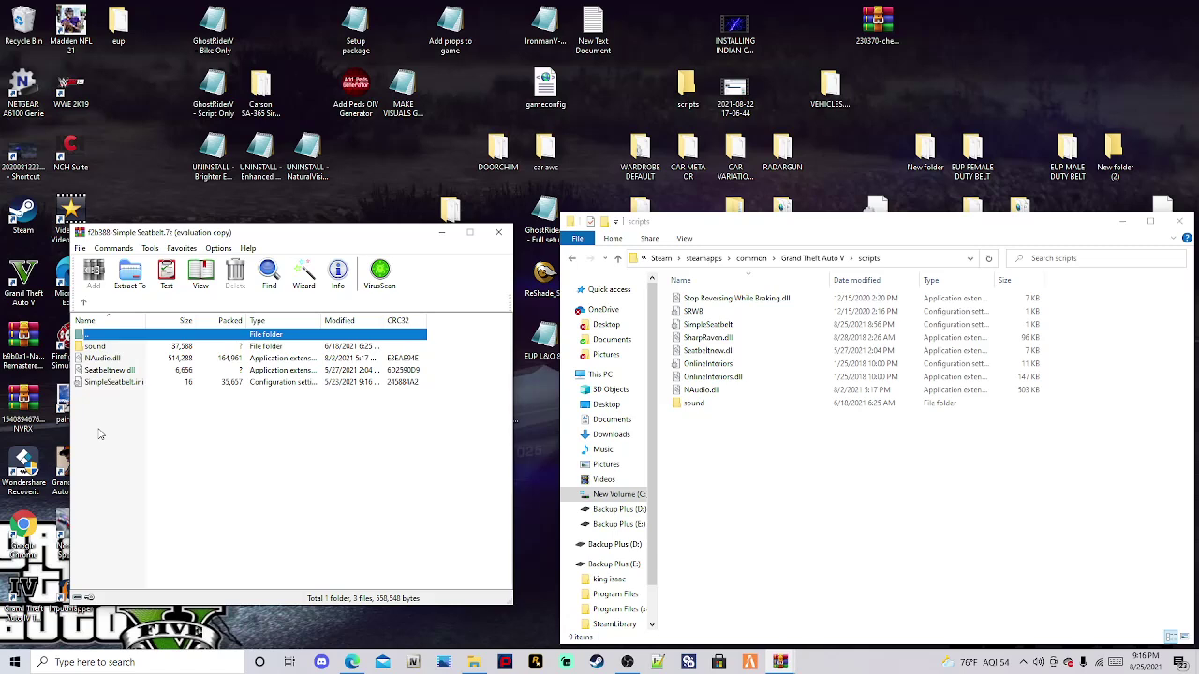
{"action": "left_click", "coordinate": [100, 383]}
Drag sound, NAudio.dll, Seatbeltnew.dll and SimpleSeatbelt.ini into scripts, choosing to replace the existing files
{"action": "left_click_drag", "start_coordinate": [98, 380], "coordinate": [830, 521]}
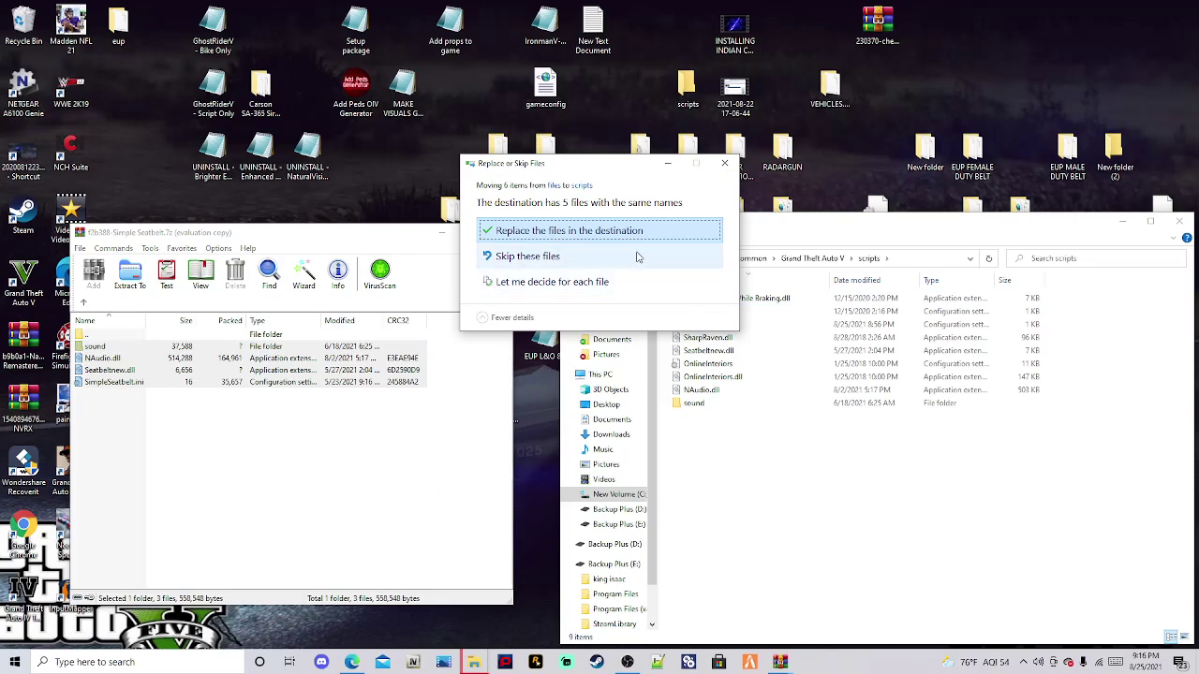
{"action": "left_click", "coordinate": [623, 238]}
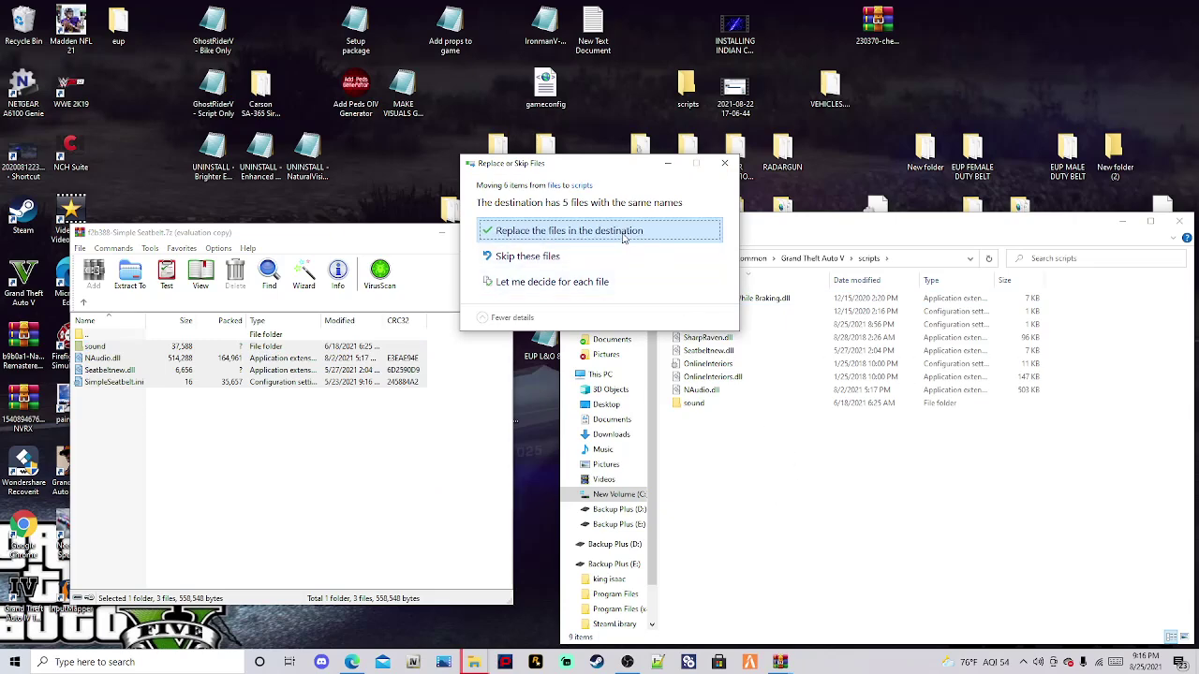